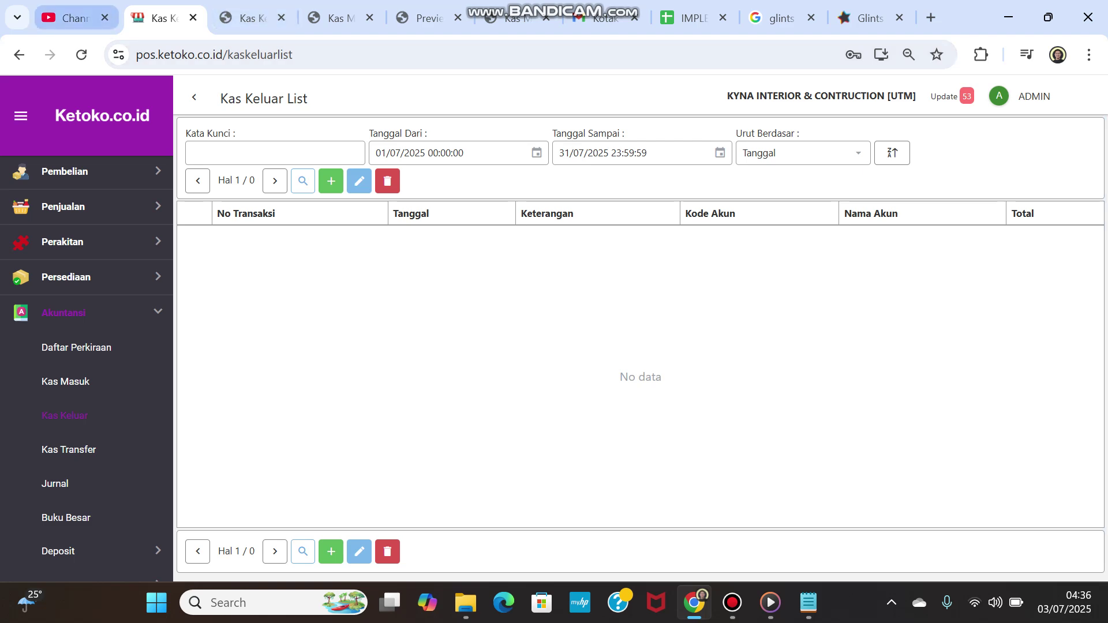
Step: Open the Ketoko user guide's Kas Keluar page and examine the definition and examples of outgoing cash
click(249, 18)
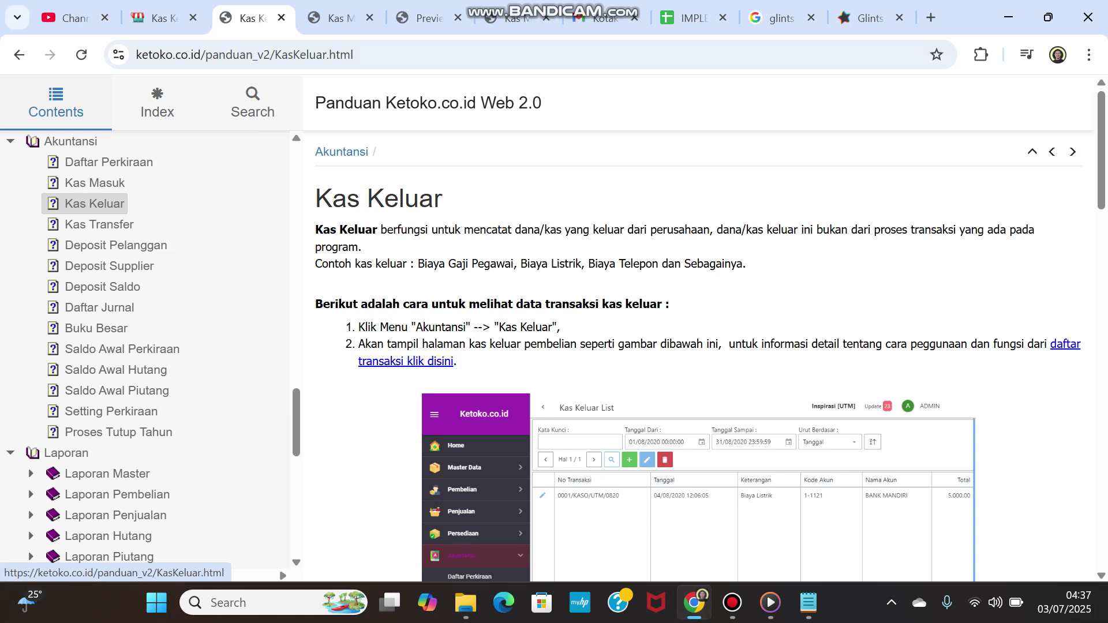
drag(418, 263, 521, 263)
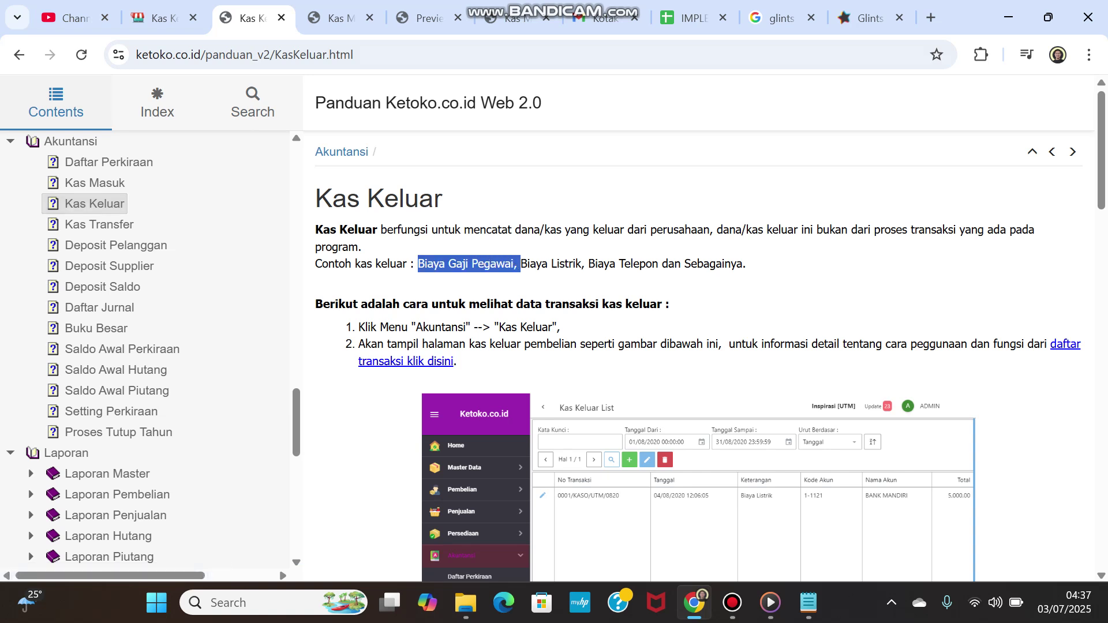
drag(595, 263, 640, 263)
click(639, 263)
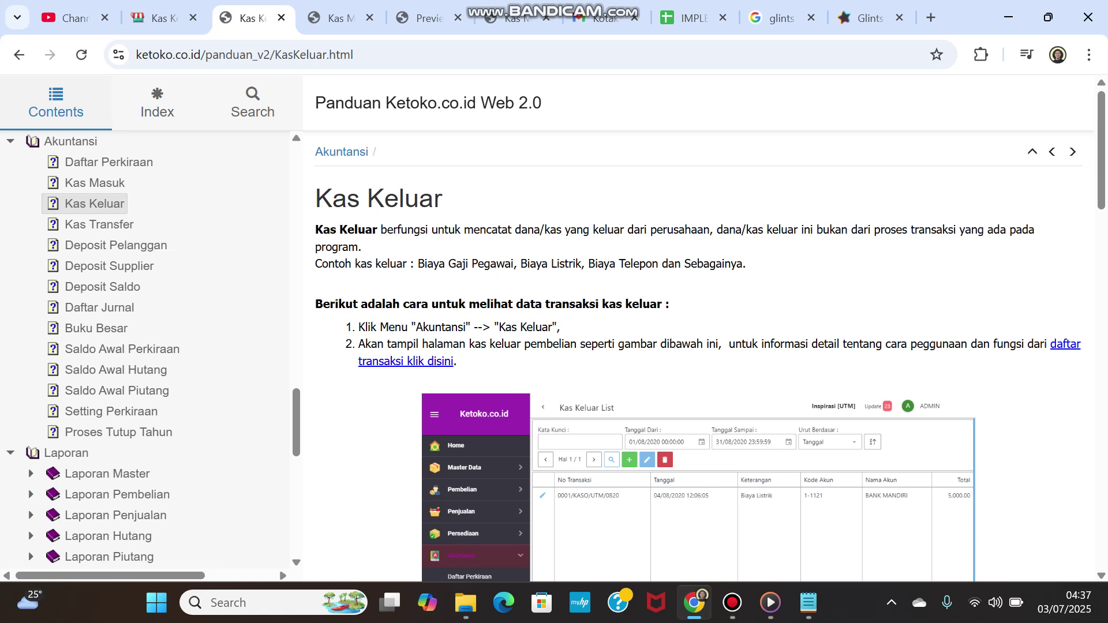
drag(316, 230, 746, 264)
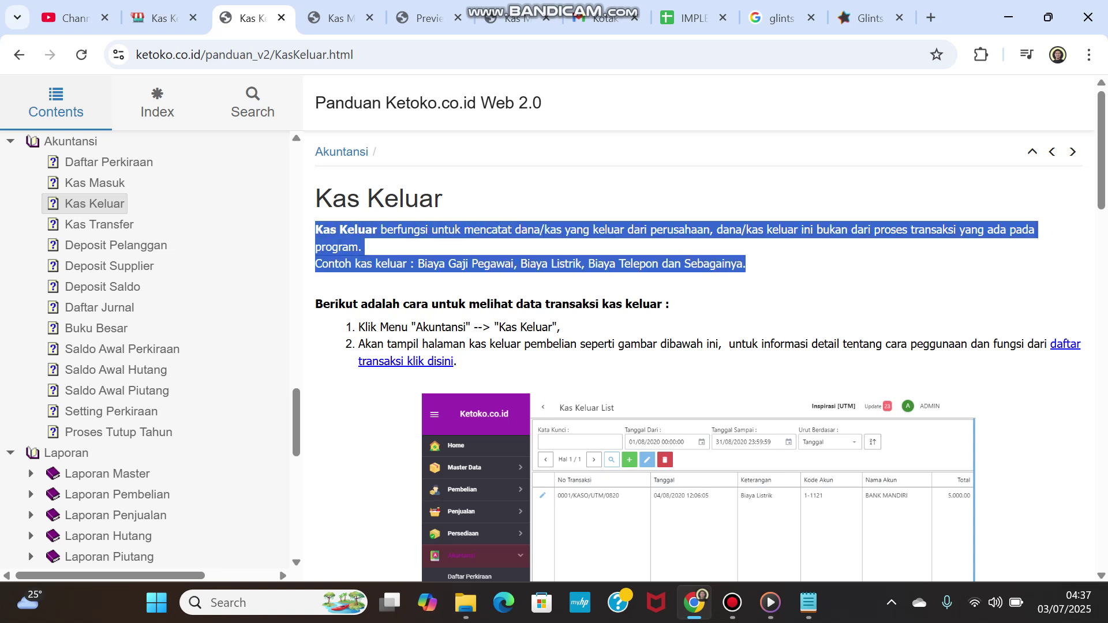
click(750, 266)
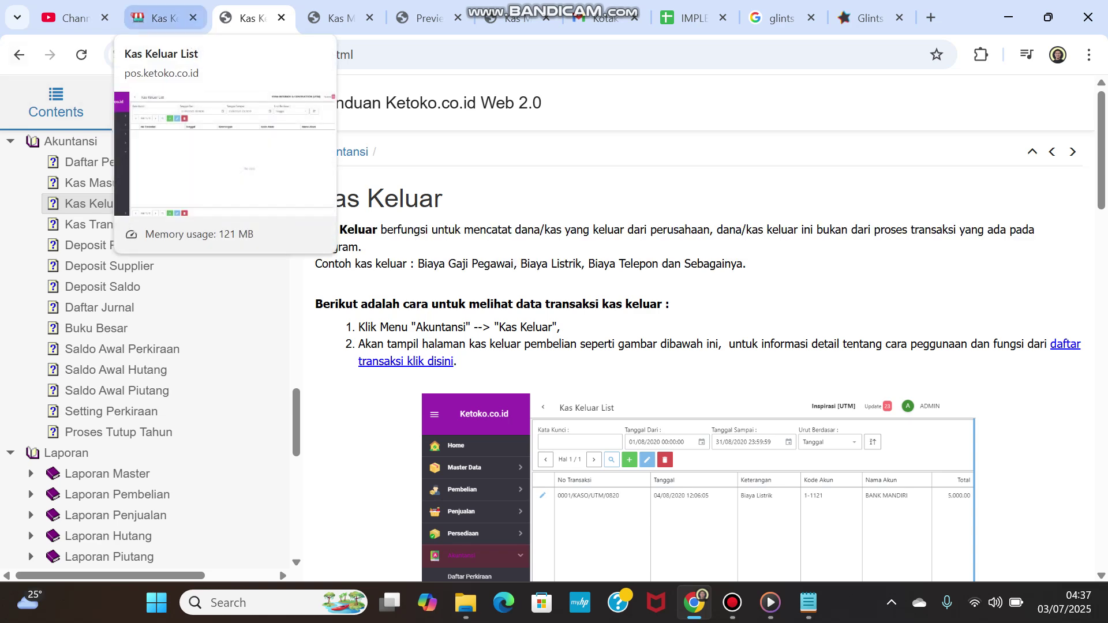
Step: Leave the guide and open Gmail in a new browser tab
click(162, 18)
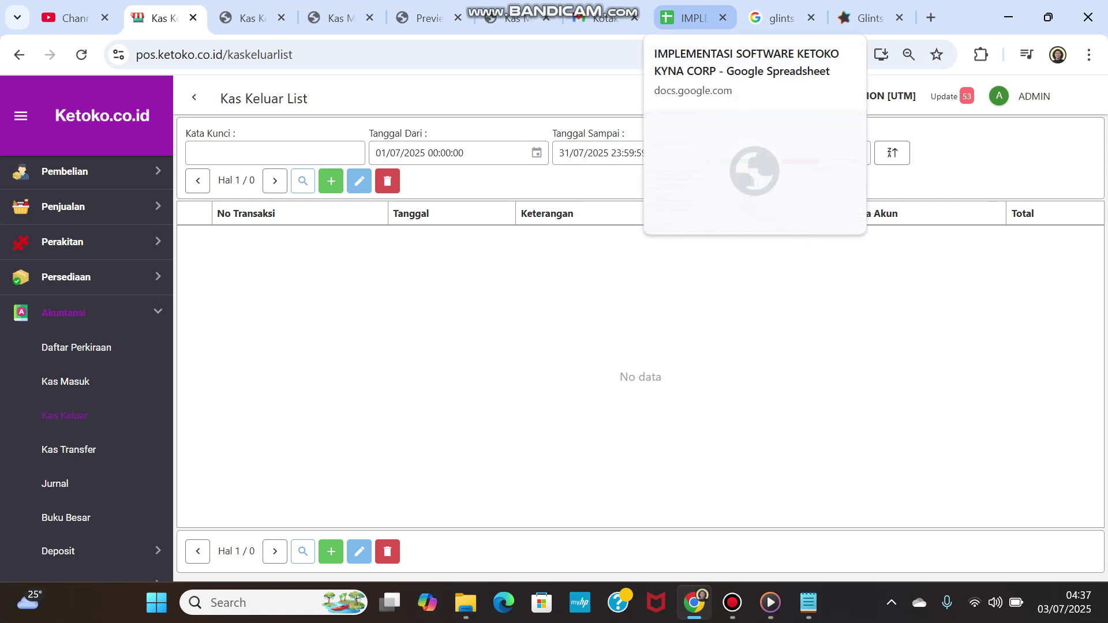
click(687, 18)
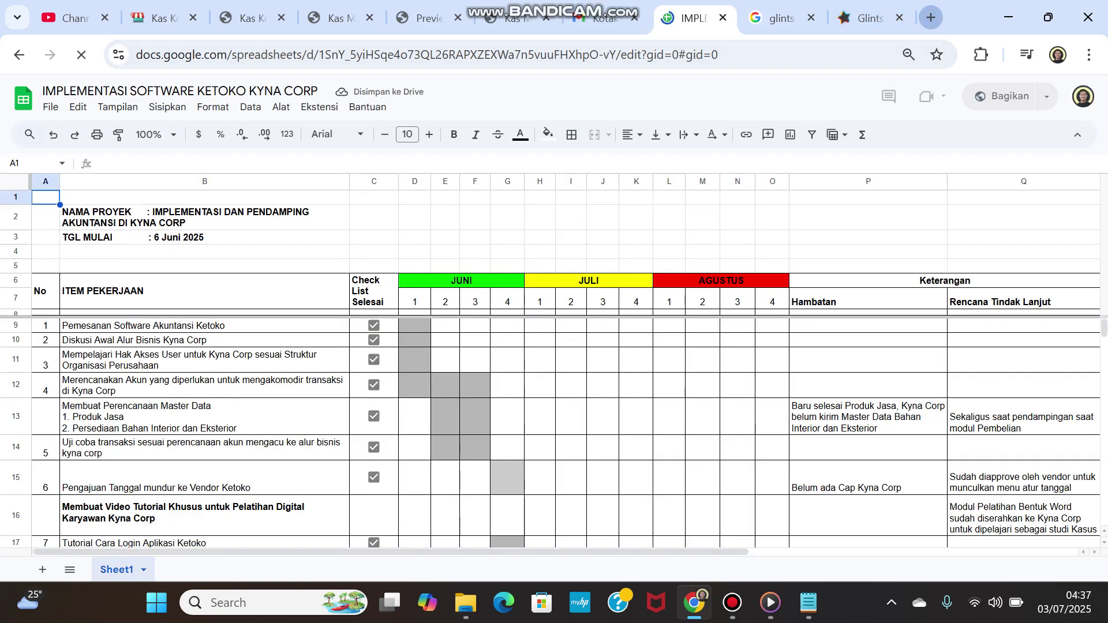
key(ctrl+t)
text(g)
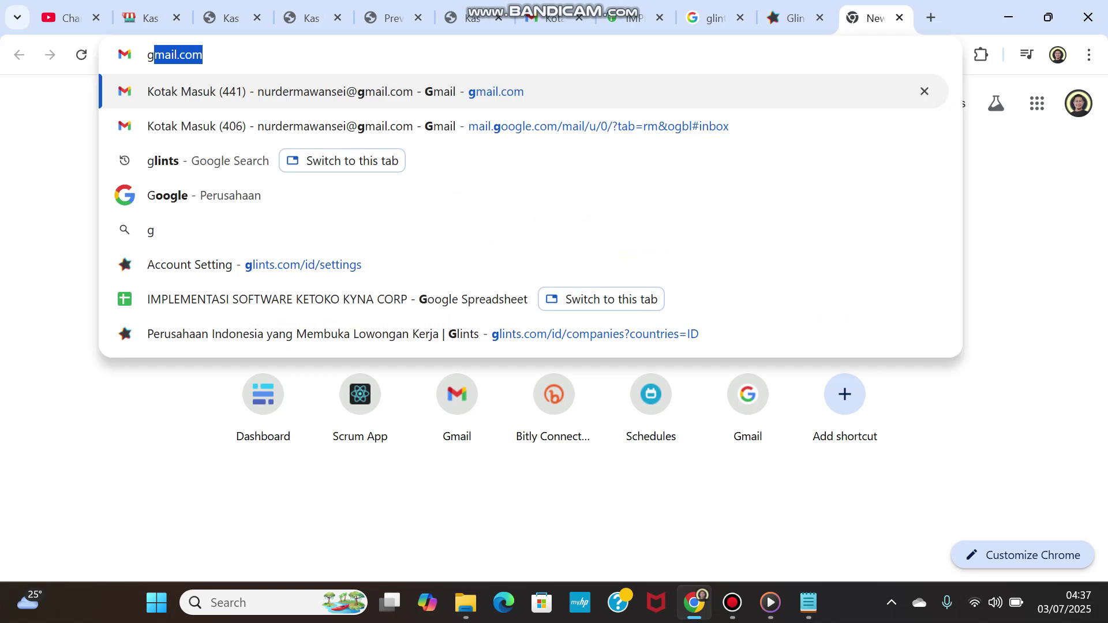
text(ma)
key(Return)
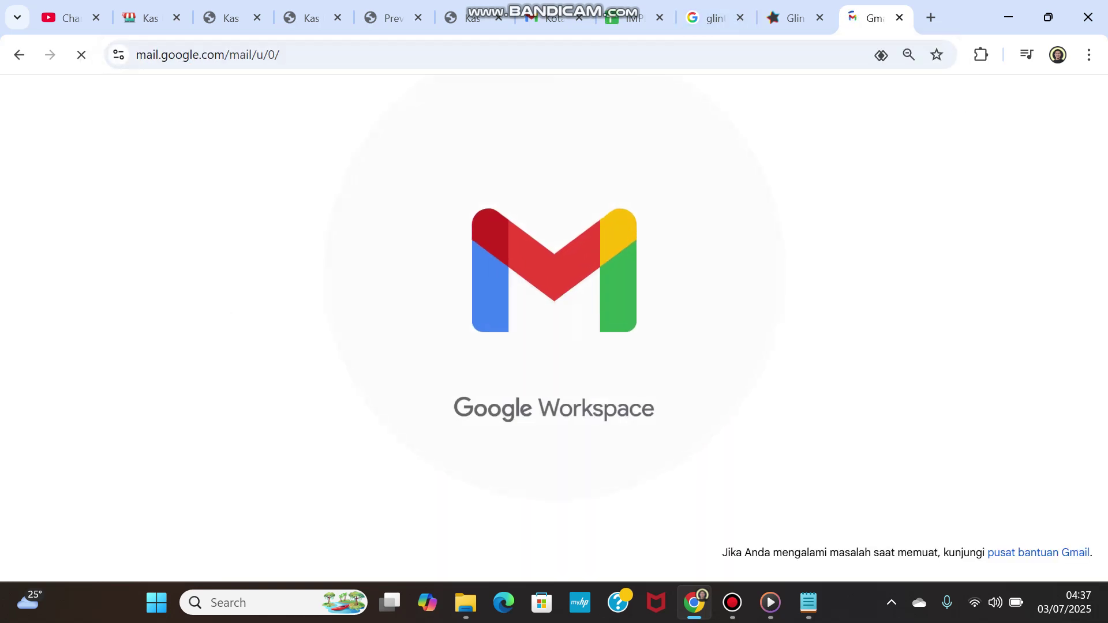
Step: From Google's app list, go to Google Docs and open "Modul Pelatihan Software Akuntansi Kyna Corp (Bidang Jasa Interior dan Eksterior)"
click(1044, 101)
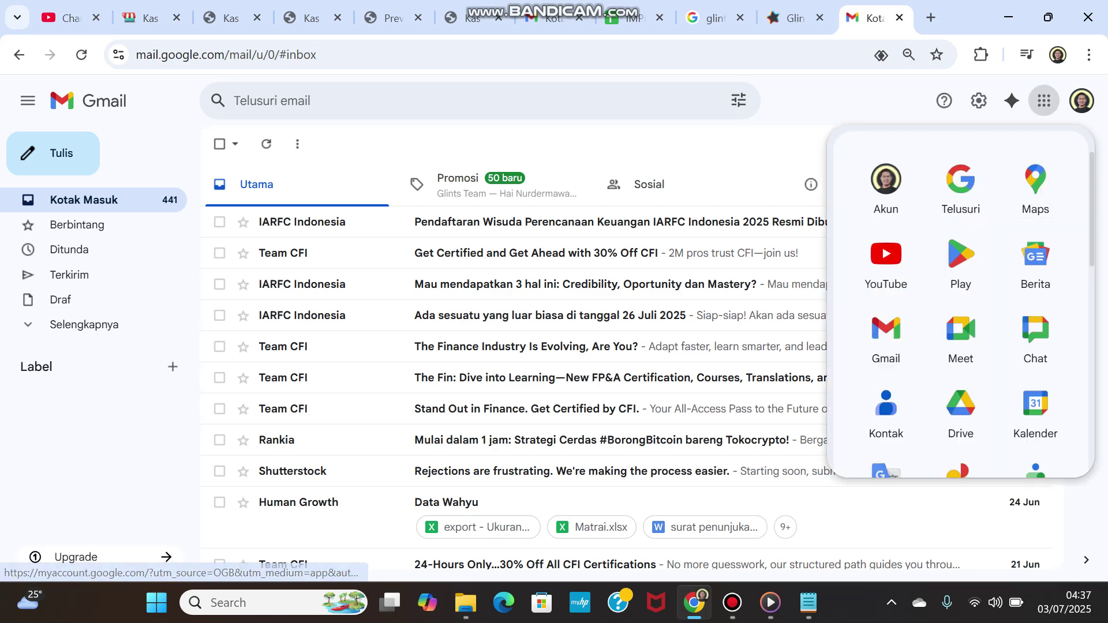
scroll(962, 358, down, 3)
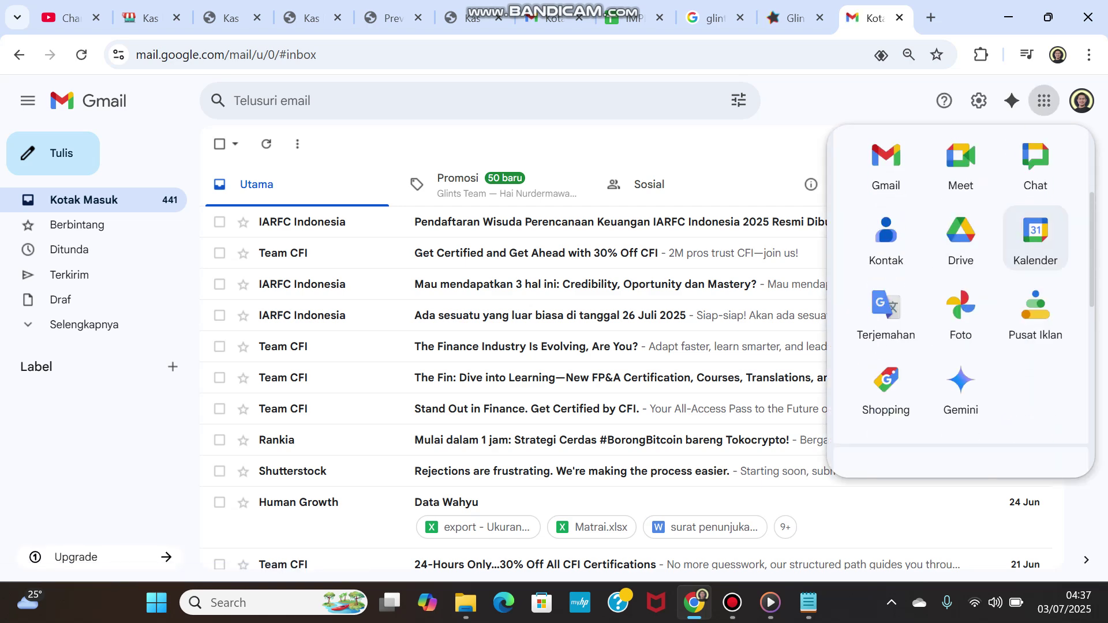
scroll(1034, 265, up, 3)
scroll(961, 312, down, 3)
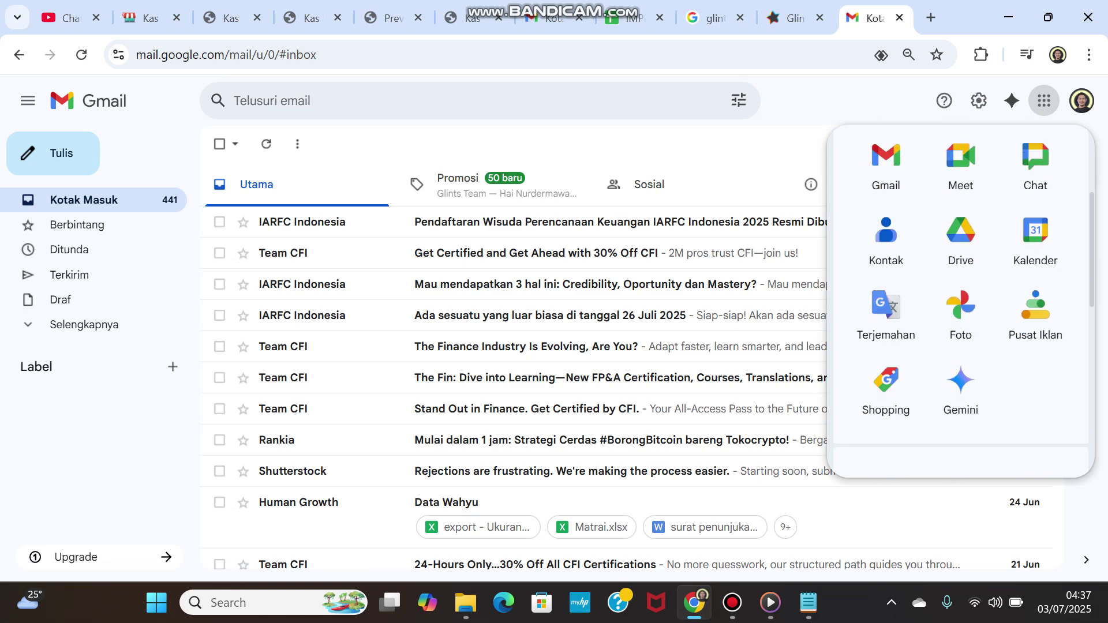
scroll(961, 346, down, 3)
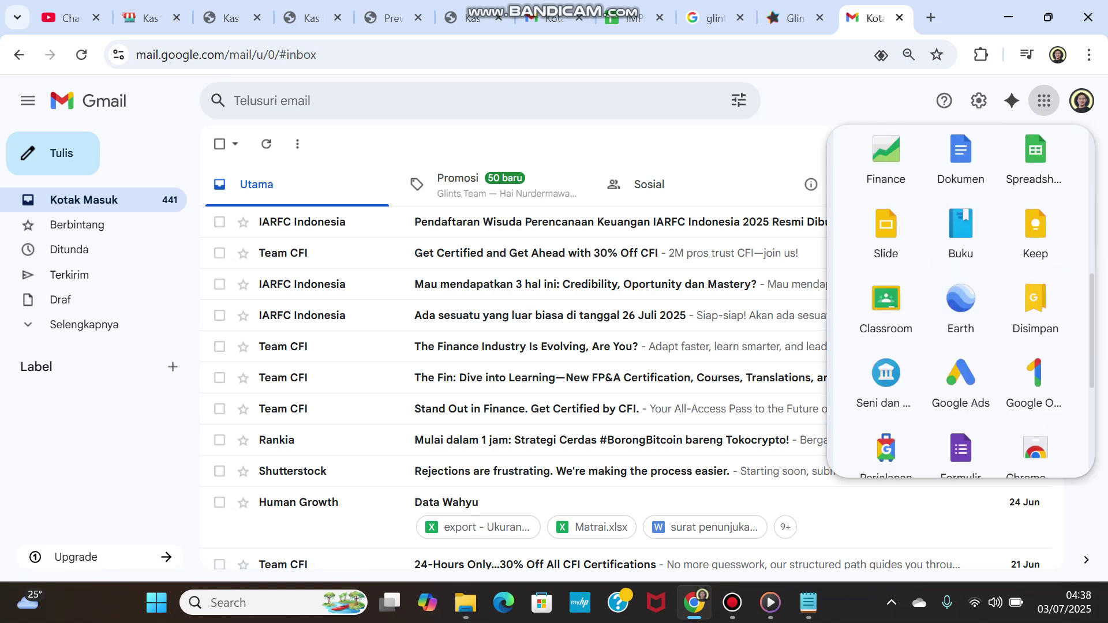
click(962, 156)
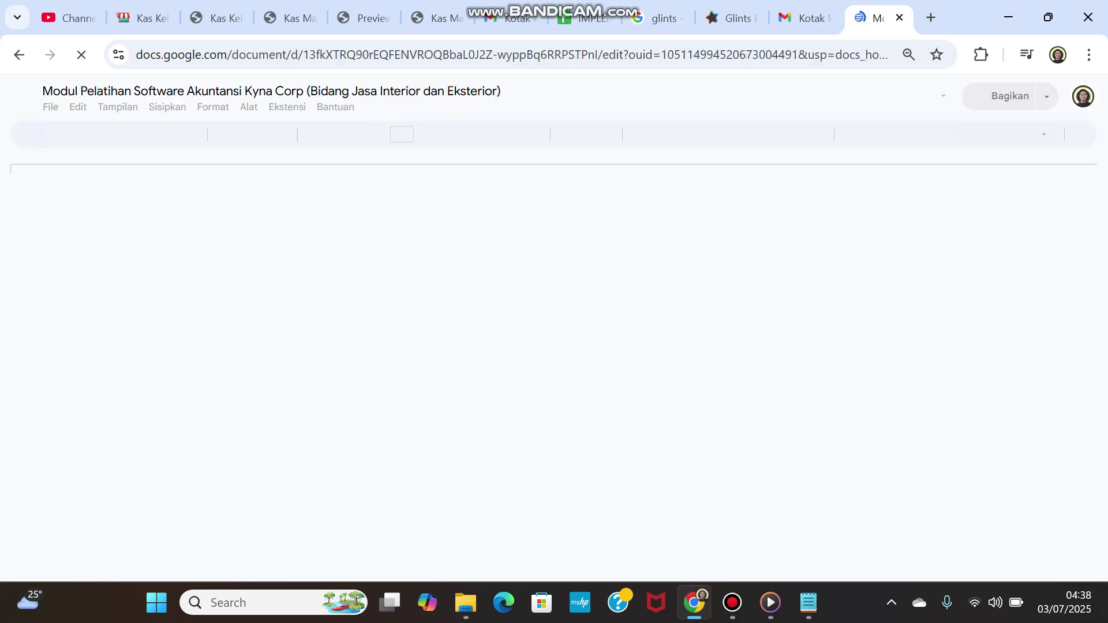
Step: Find the "Kas Keluar (Selain Pembelian)" case in the training module and highlight its heading, date, purpose and amount
scroll(560, 335, down, 3)
scroll(541, 373, down, 20)
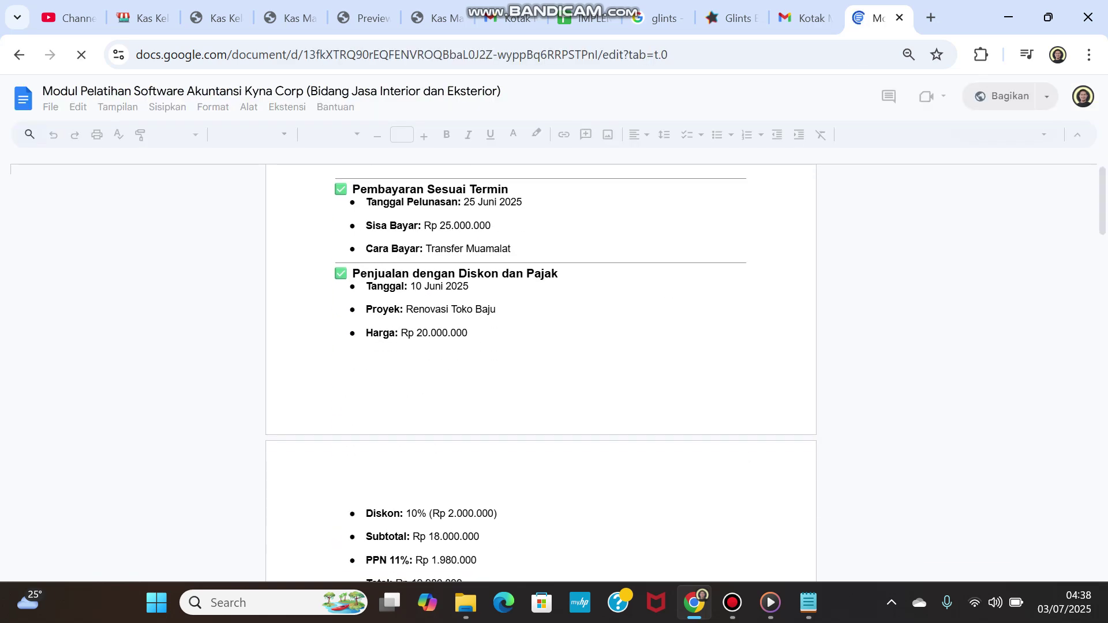
scroll(541, 373, down, 7)
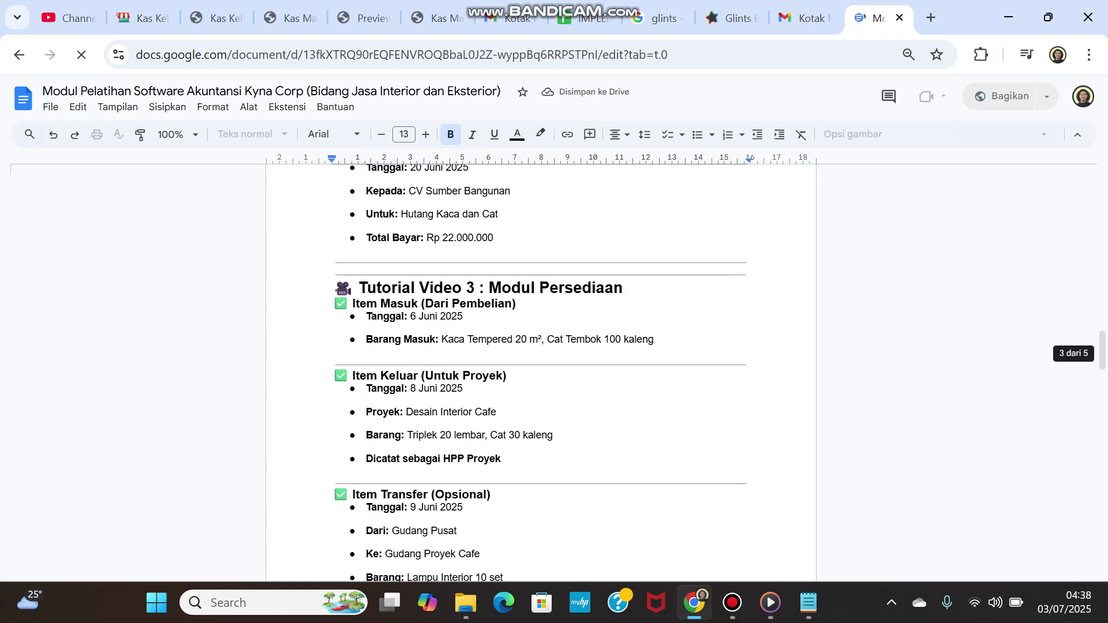
scroll(541, 373, down, 5)
scroll(541, 373, down, 6)
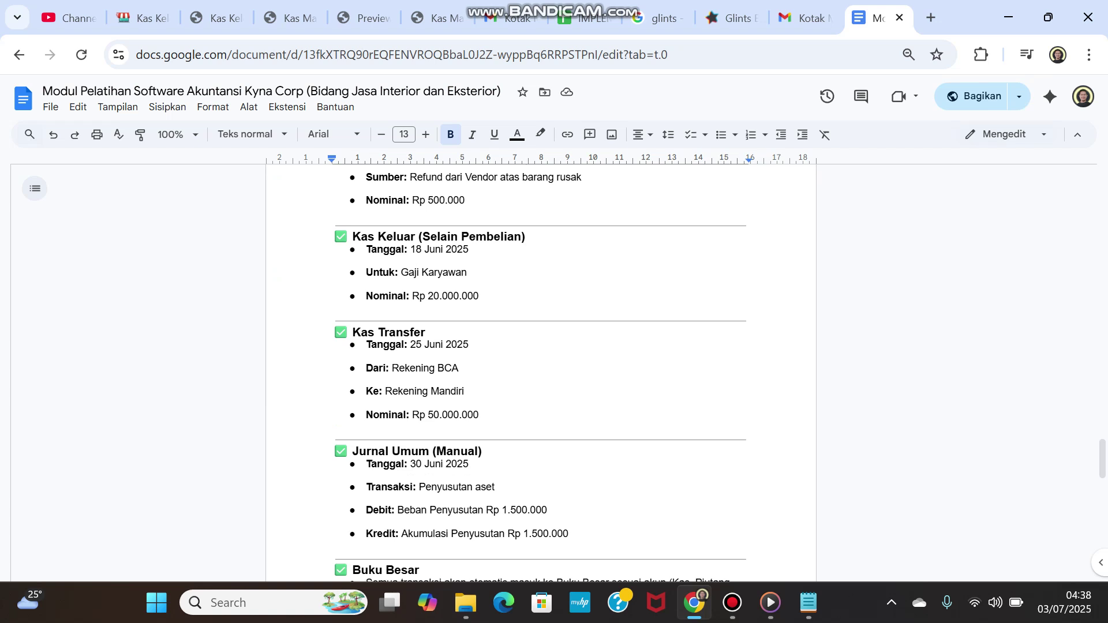
click(335, 237)
key(shift+Down)
key(shift+Down)
key(shift+Down)
key(shift+Down)
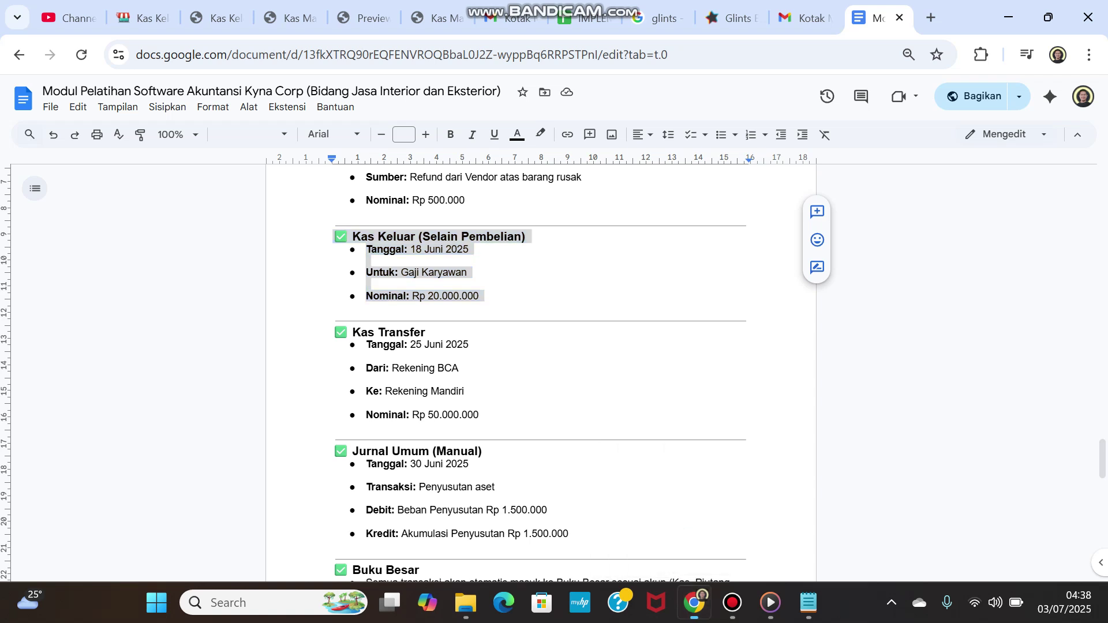
Step: Switch back to Ketoko, create a new Kas Keluar transaction and set its source account to 1-1121 - BANK MUAMALAT SAVING
click(141, 18)
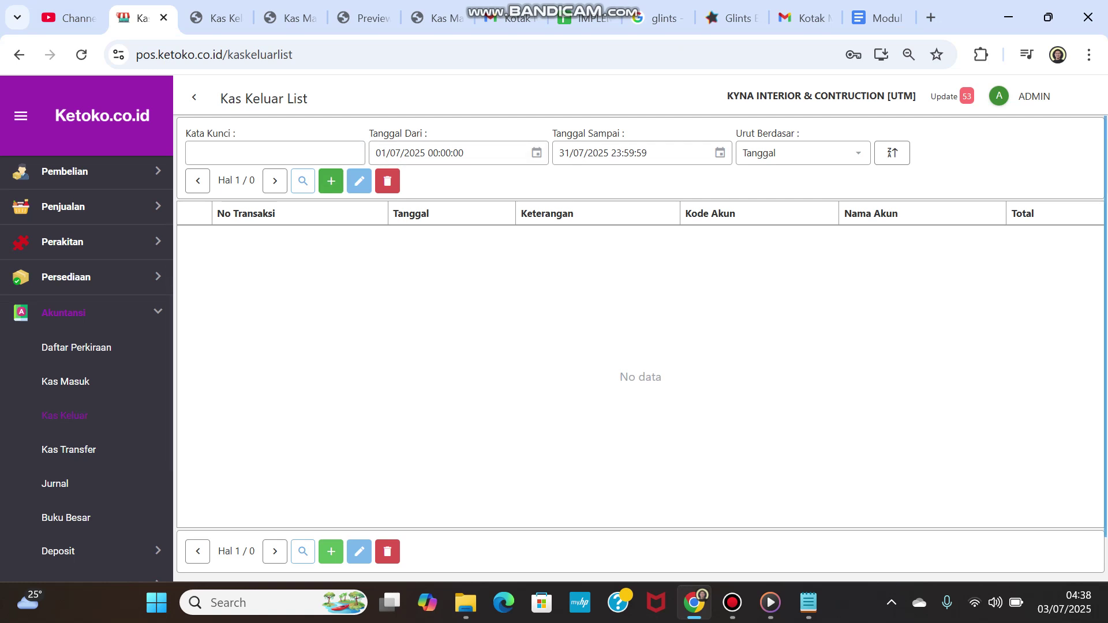
click(330, 180)
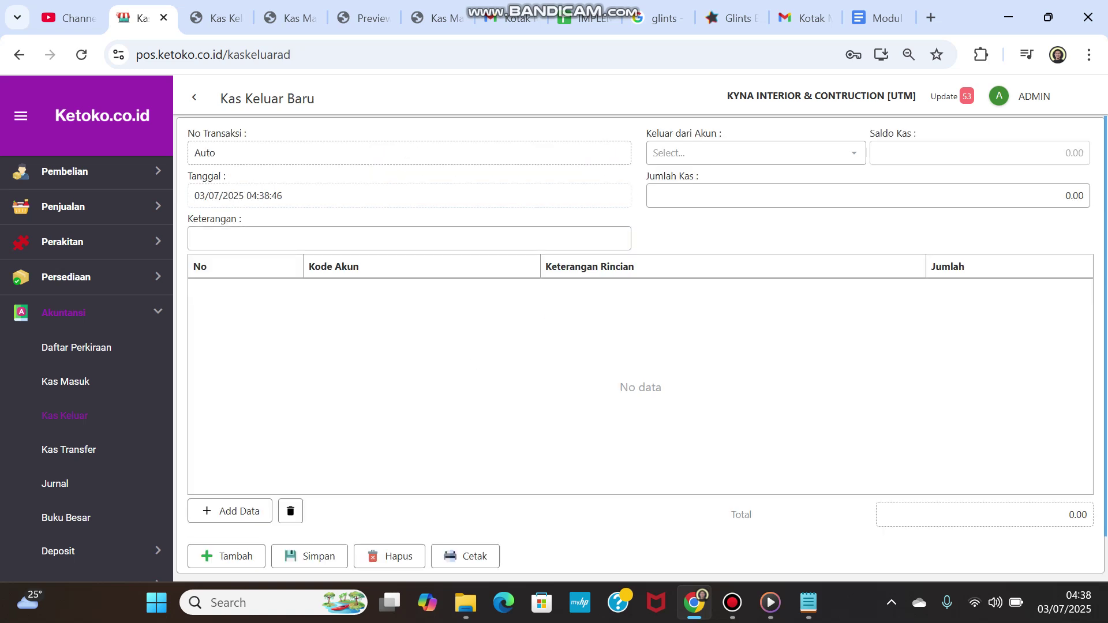
double_click(277, 195)
key(Down)
key(Down)
key(Down)
key(Down)
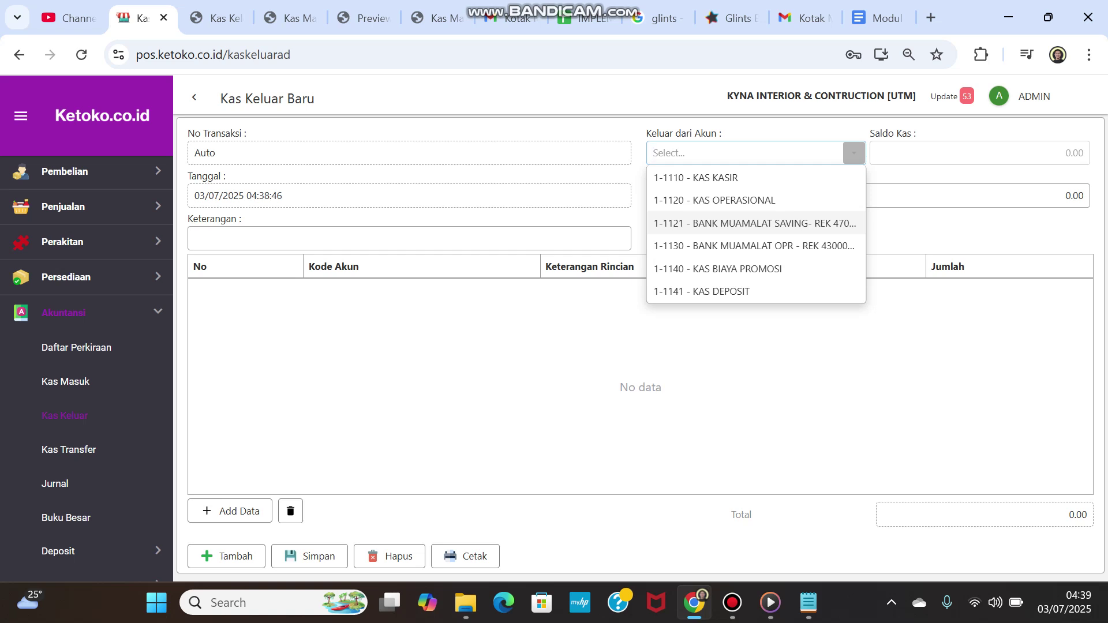
key(Return)
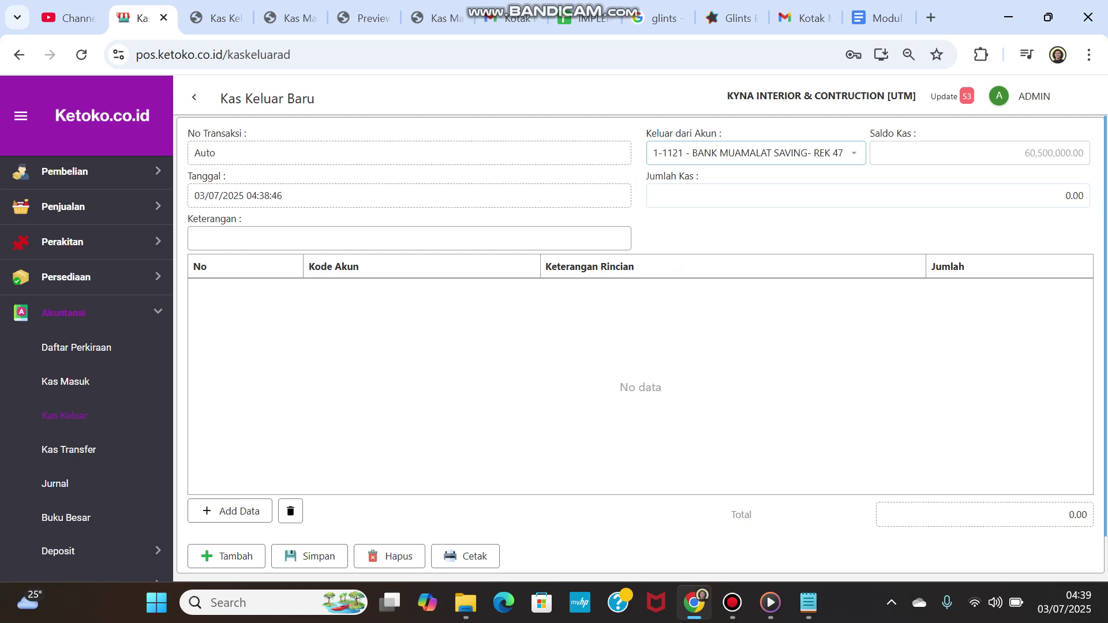
Step: Set Jumlah Kas to 20,000,000 and enter "Gaji Karyawan bulan Juni 2025" as the transaction's Keterangan
click(1070, 195)
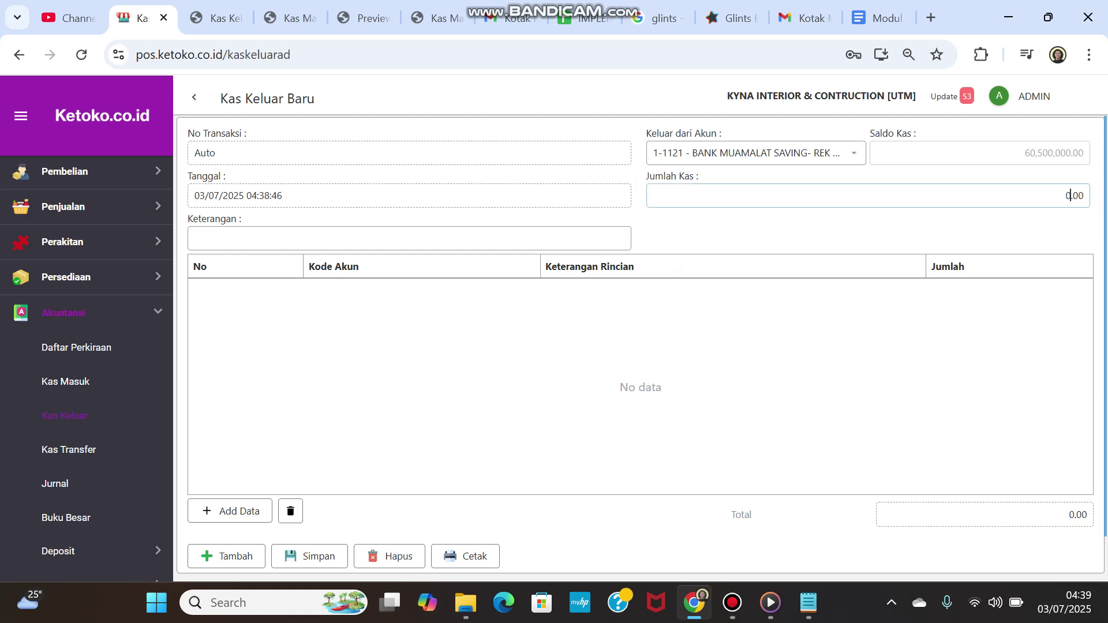
text(20,000,000)
click(195, 239)
text(B)
key(BackSpace)
text(Gaji Karyawan bul)
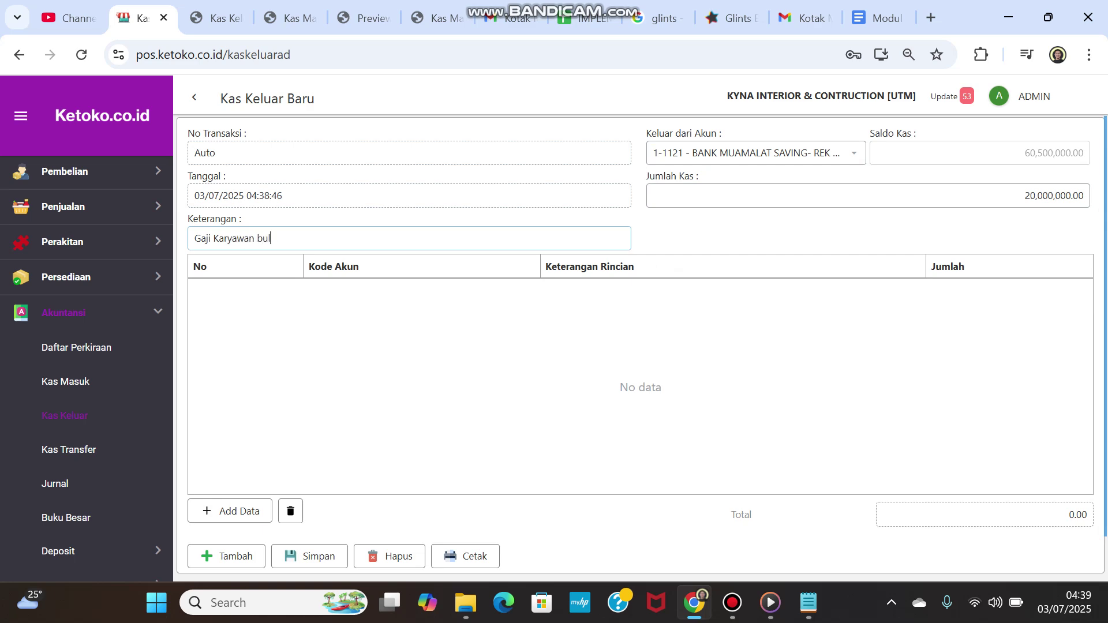
text(an Juni 2025)
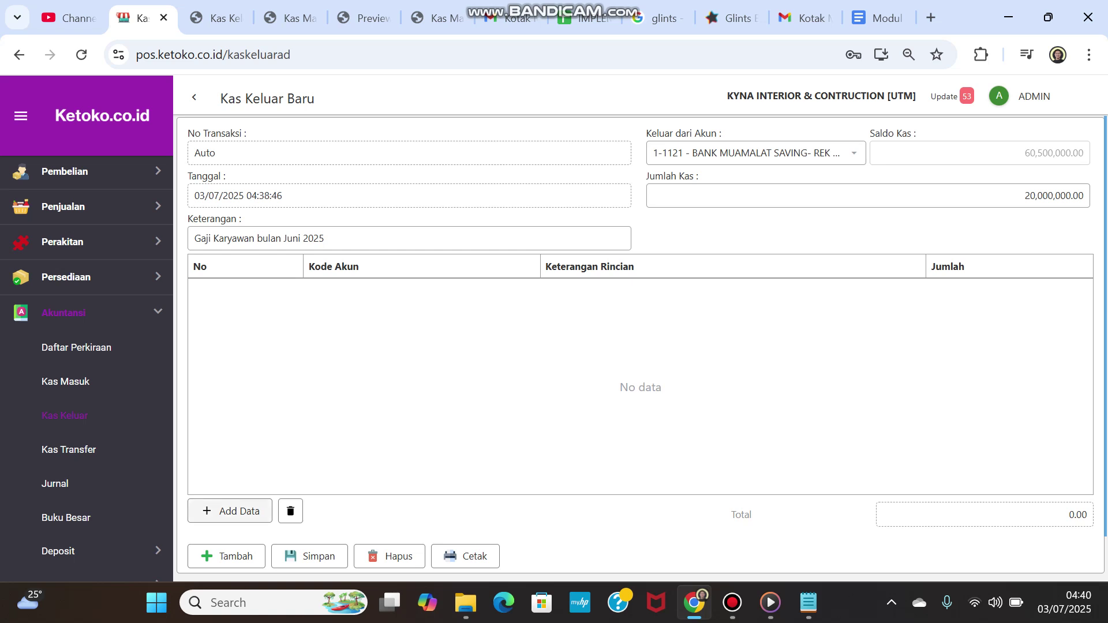
Step: Add a detail row to the transaction with the account 6-3001 - BIAYA GAJI PEGAWAI
click(230, 511)
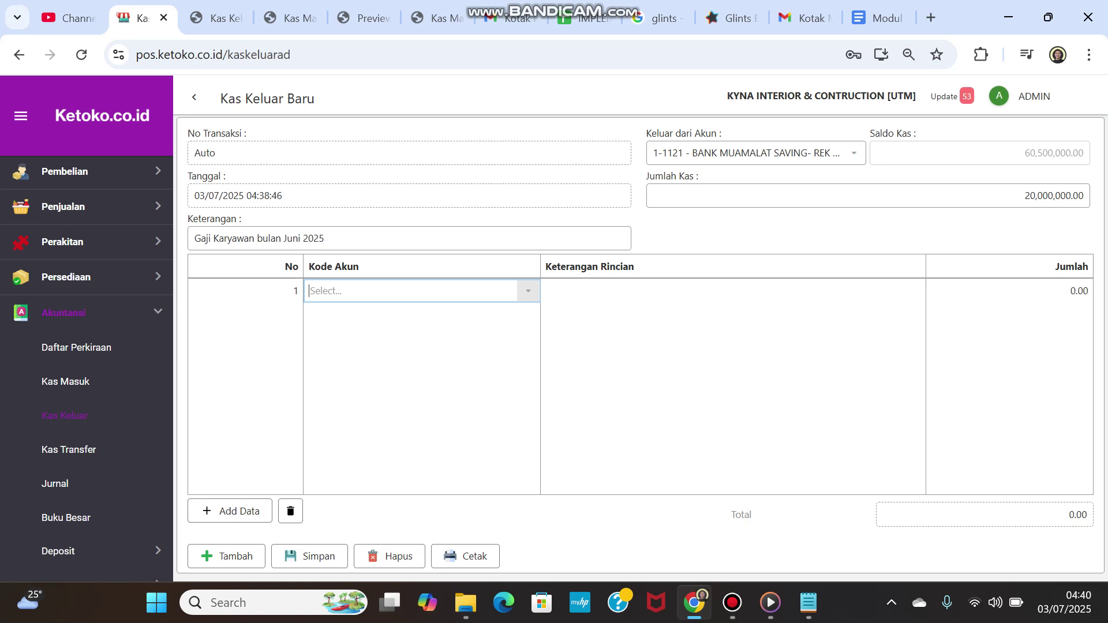
text(gaji)
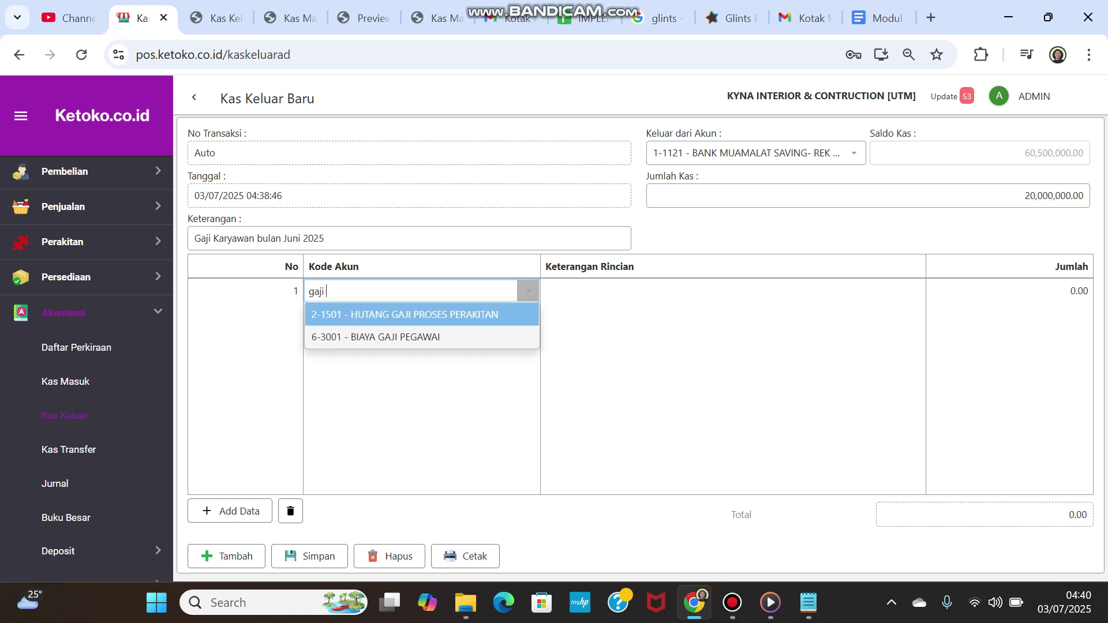
key(Down)
key(Return)
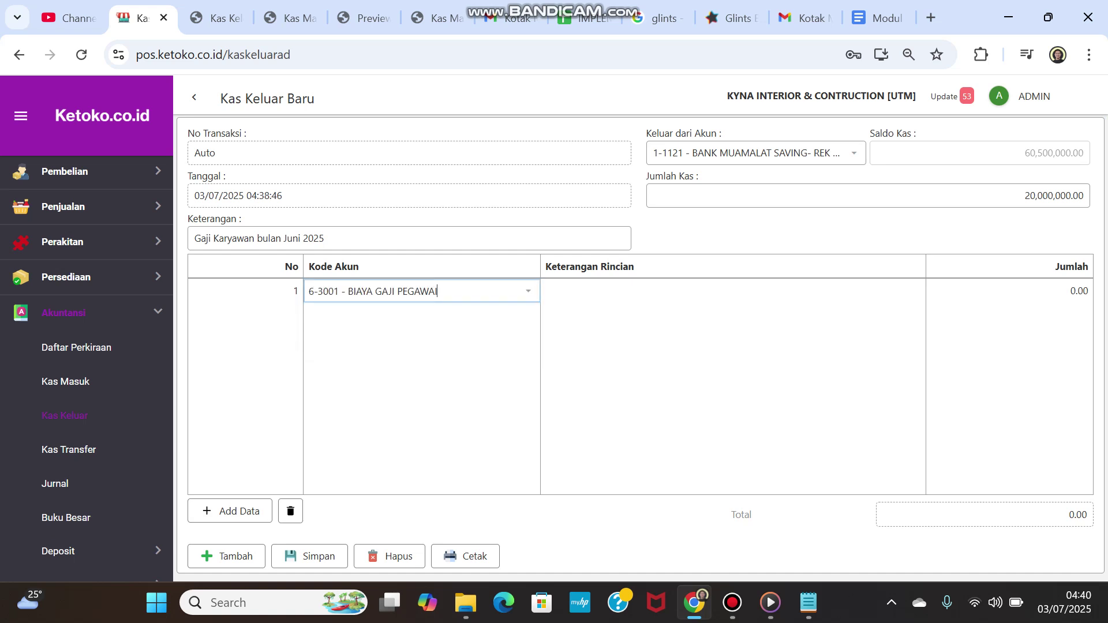
Step: Copy the transaction's Keterangan text into the detail row's Keterangan Rincian
click(327, 239)
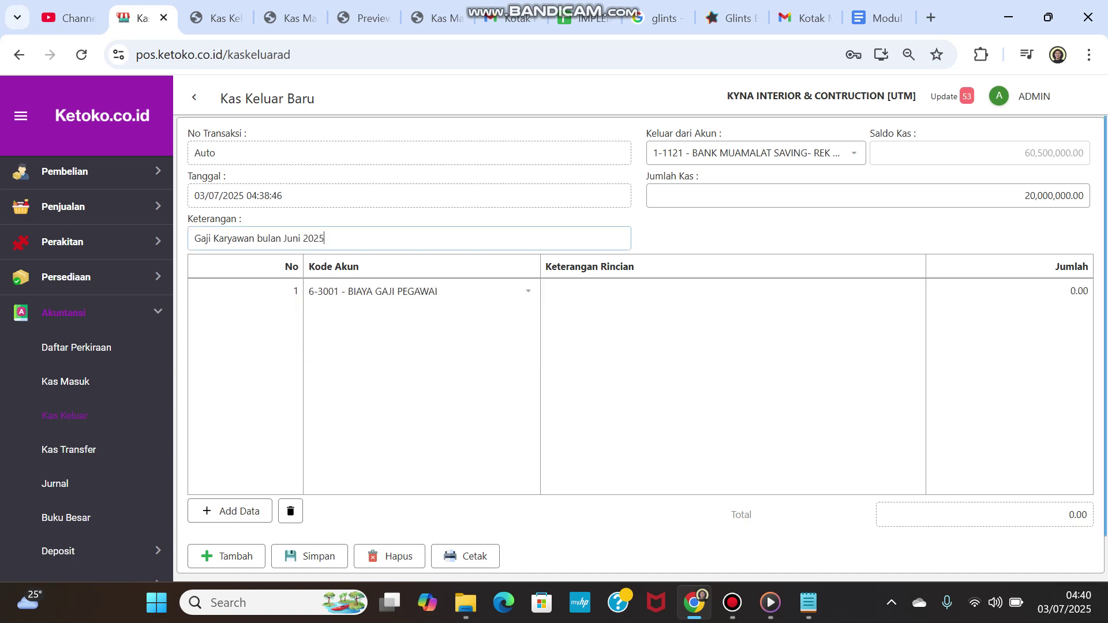
drag(327, 239, 194, 239)
key(ctrl+c)
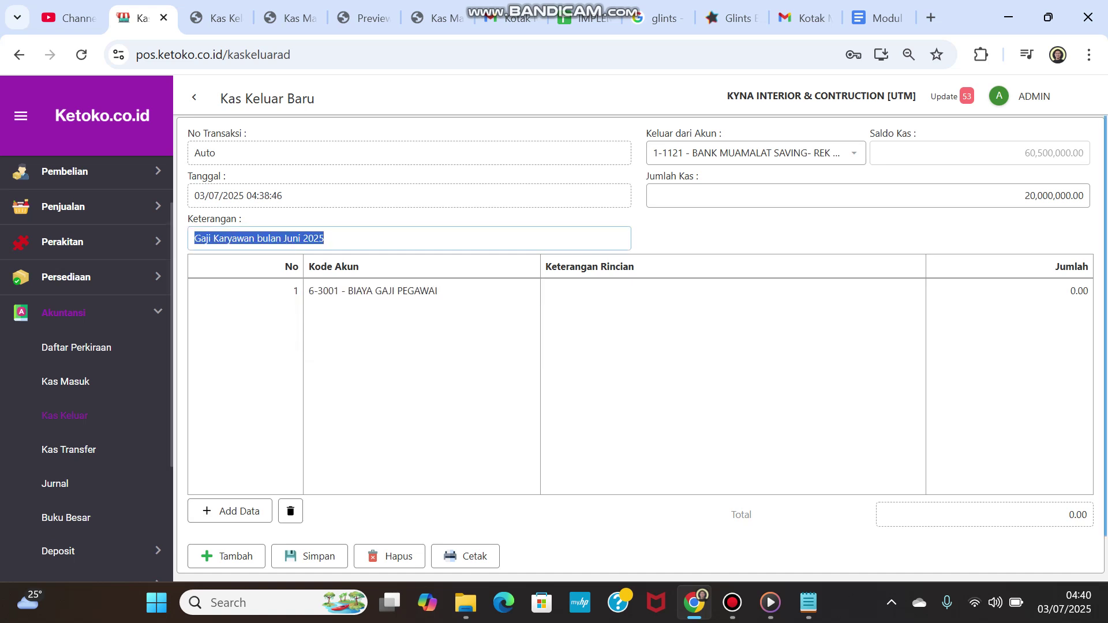
click(623, 291)
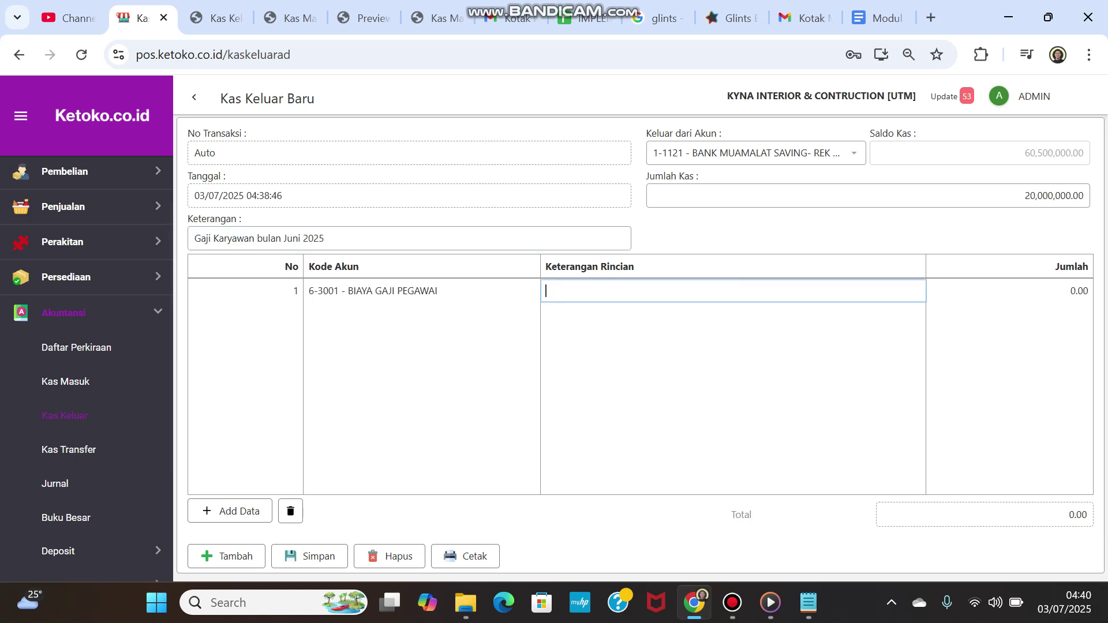
key(ctrl+v)
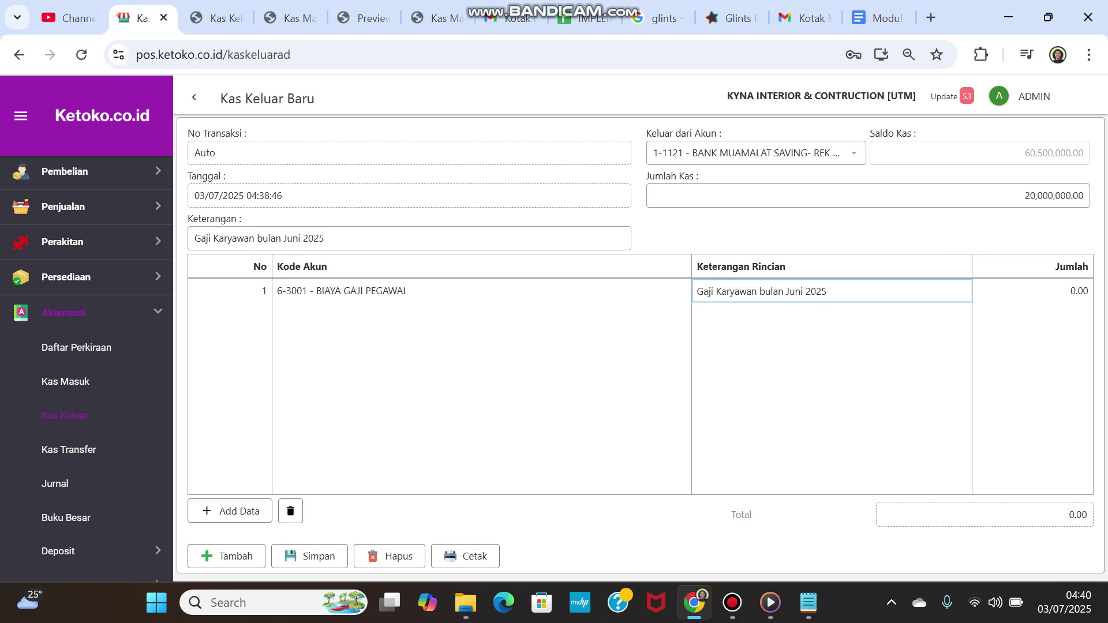
Step: Set the detail row's Jumlah to 20,000,000 and save the Kas Keluar transaction
key(Tab)
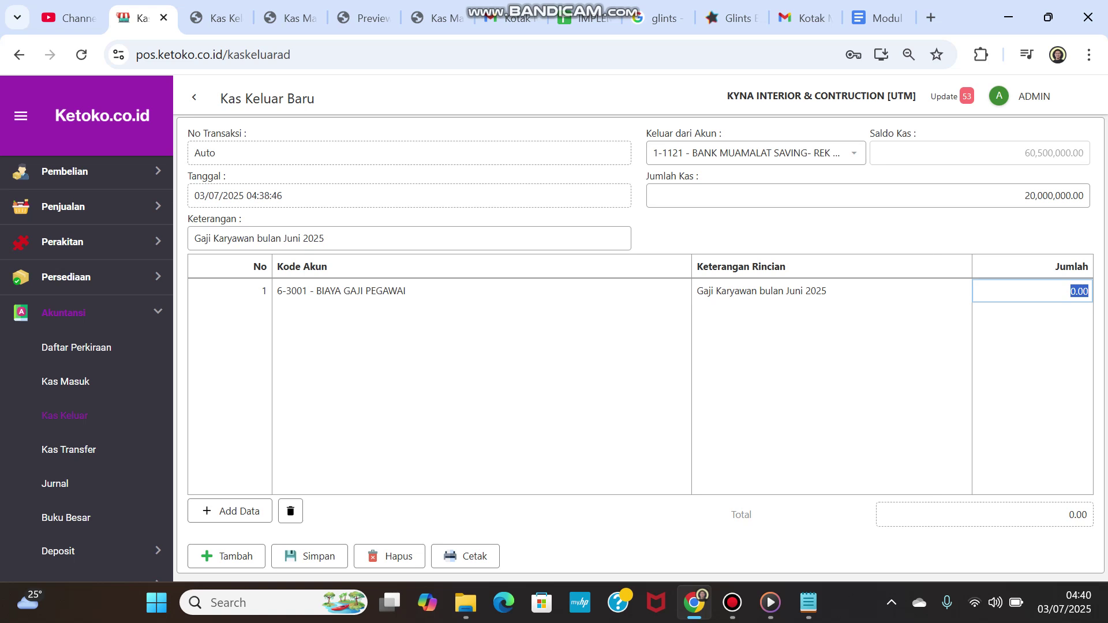
text(20,000,000)
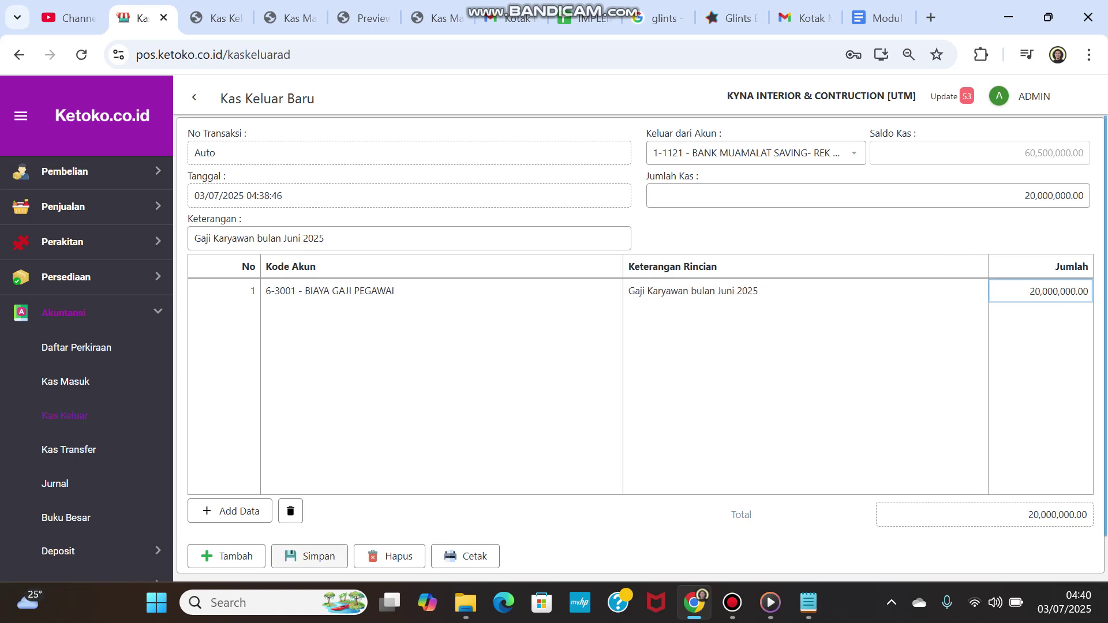
click(309, 556)
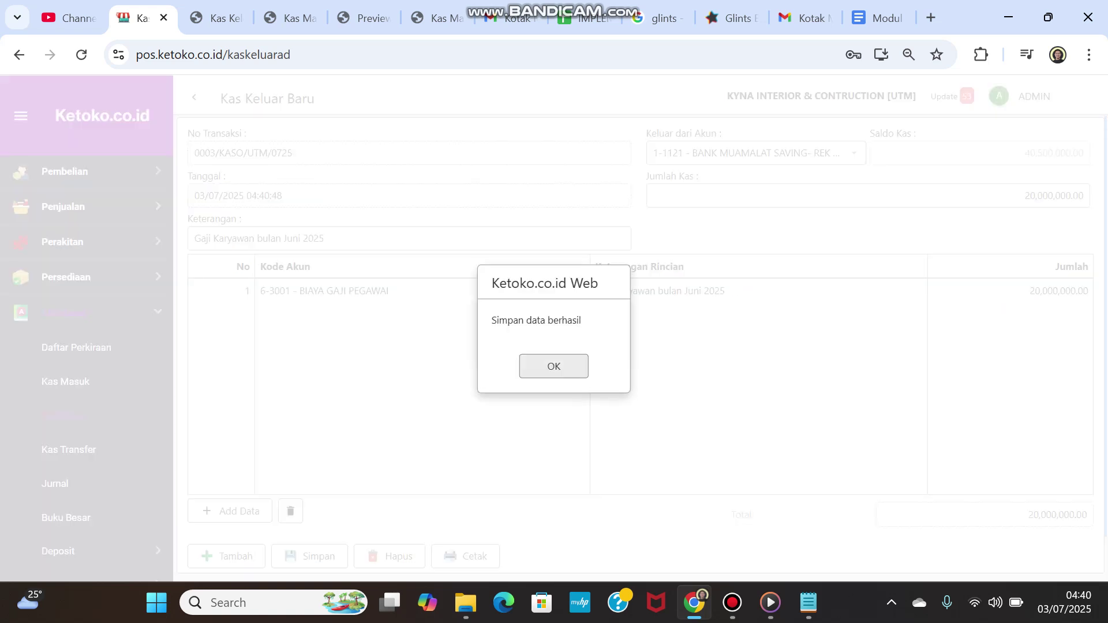
Step: Dismiss the save confirmation and generate the Bukti Kas Keluar print preview for the saved transaction
click(554, 367)
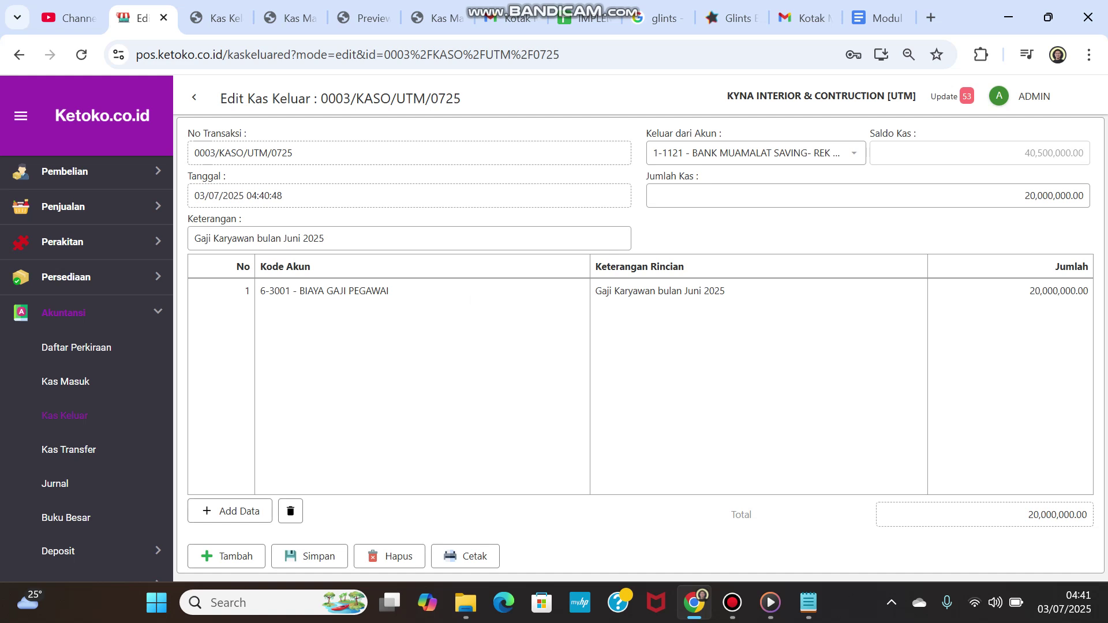
click(465, 556)
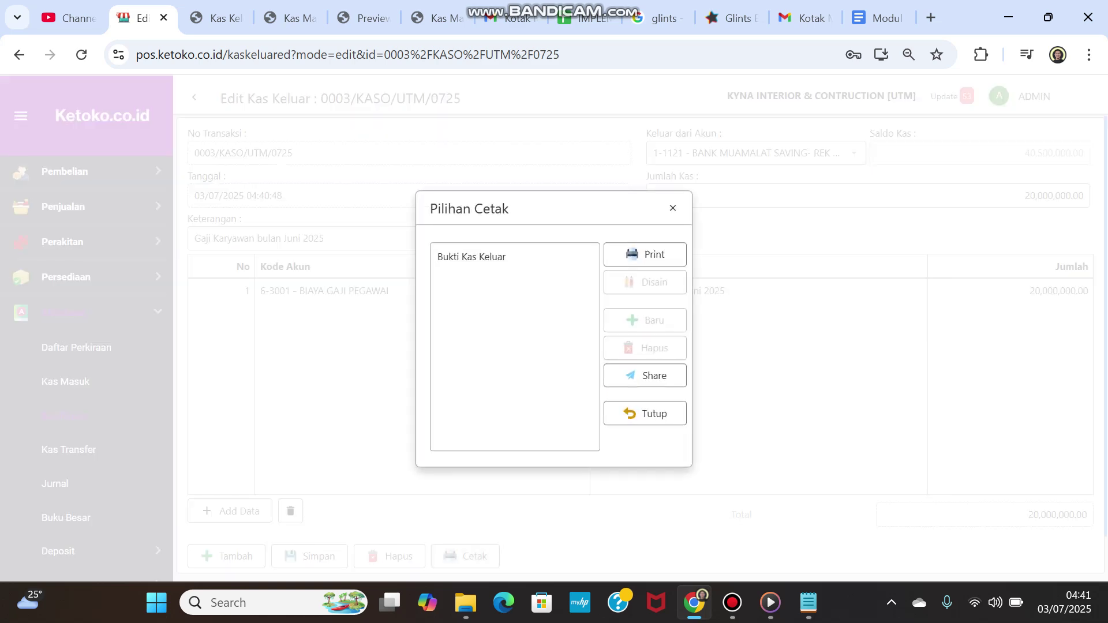
click(514, 256)
click(645, 255)
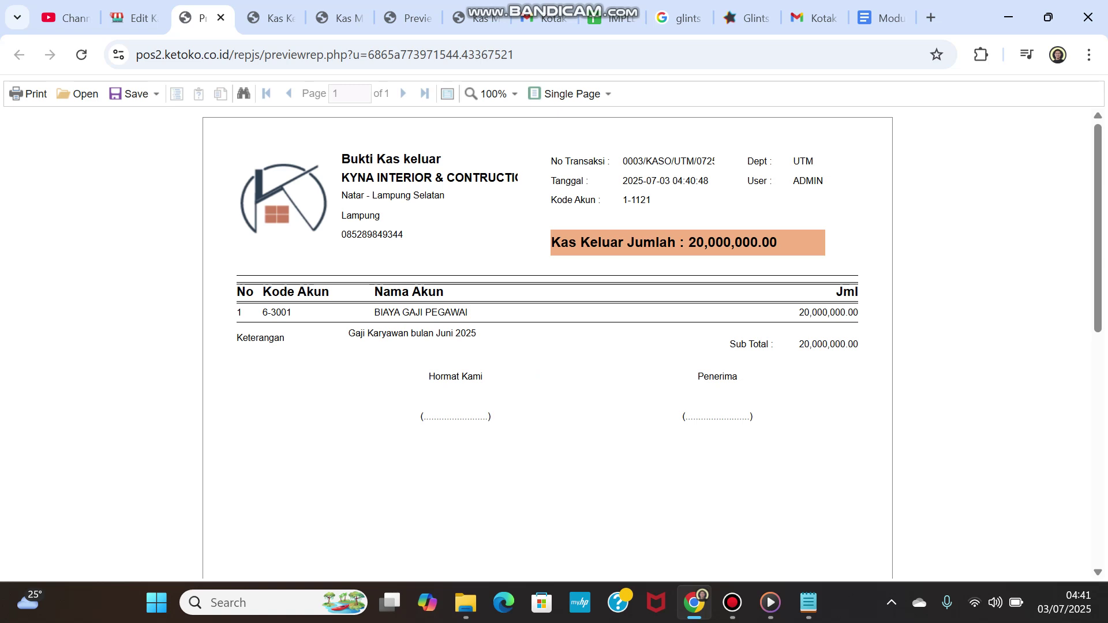
Step: Look over the contents of the Bukti Kas Keluar preview, return to the Kas Keluar transaction and close its print options
key(ctrl+a)
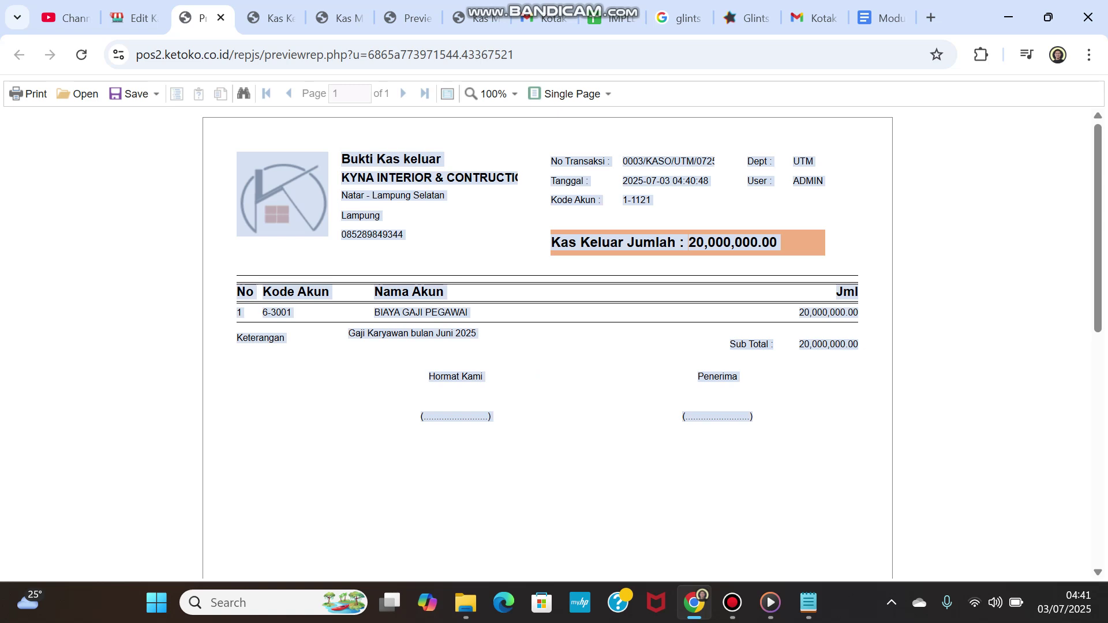
click(549, 376)
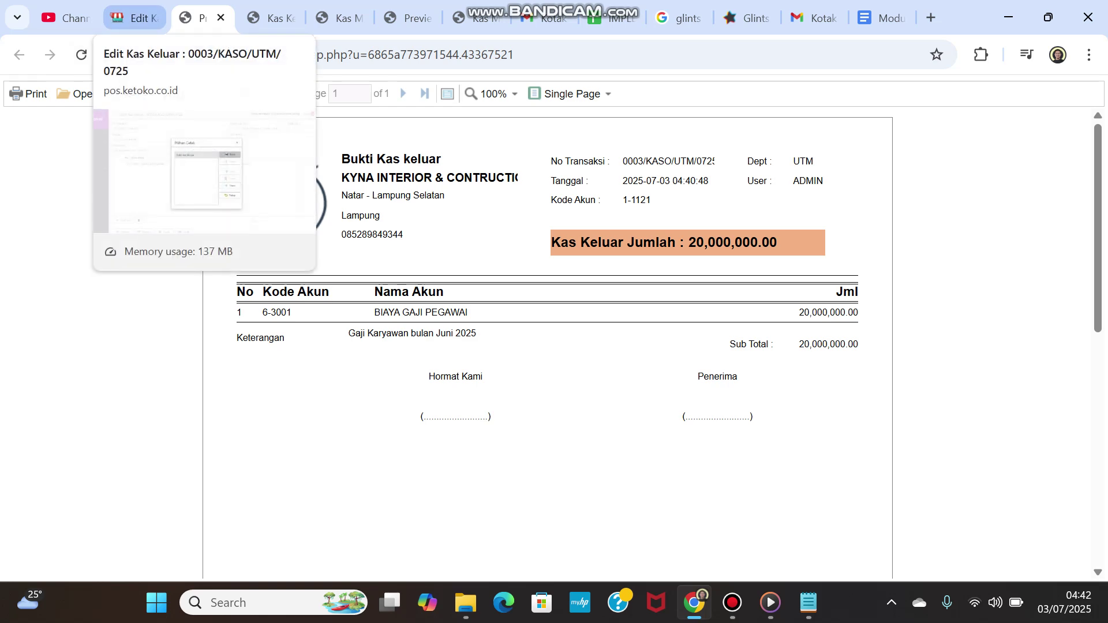
click(134, 18)
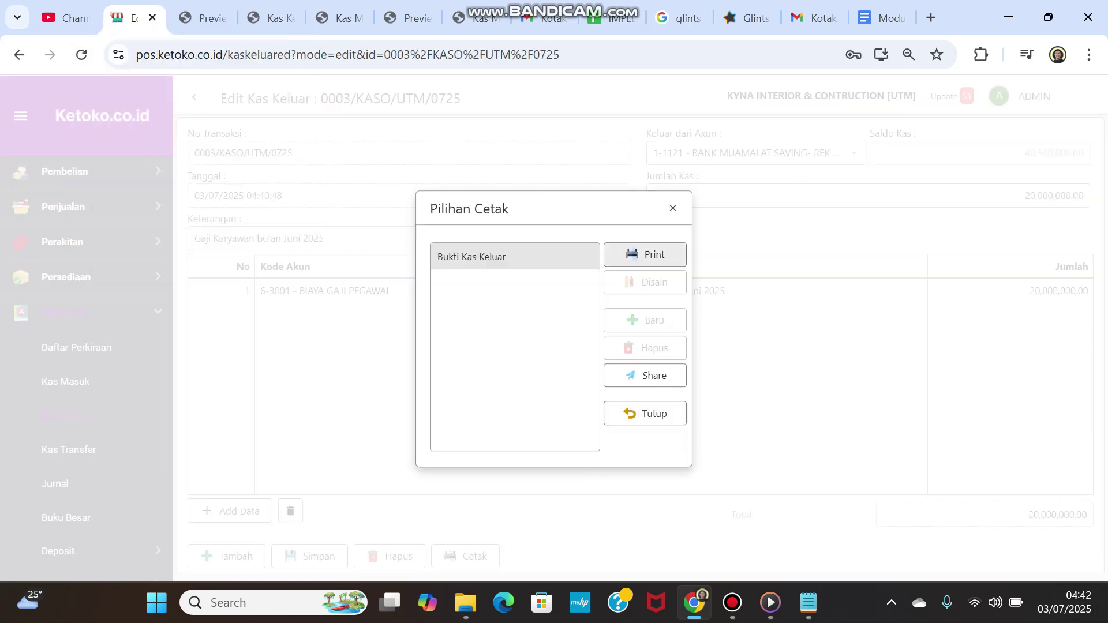
click(646, 414)
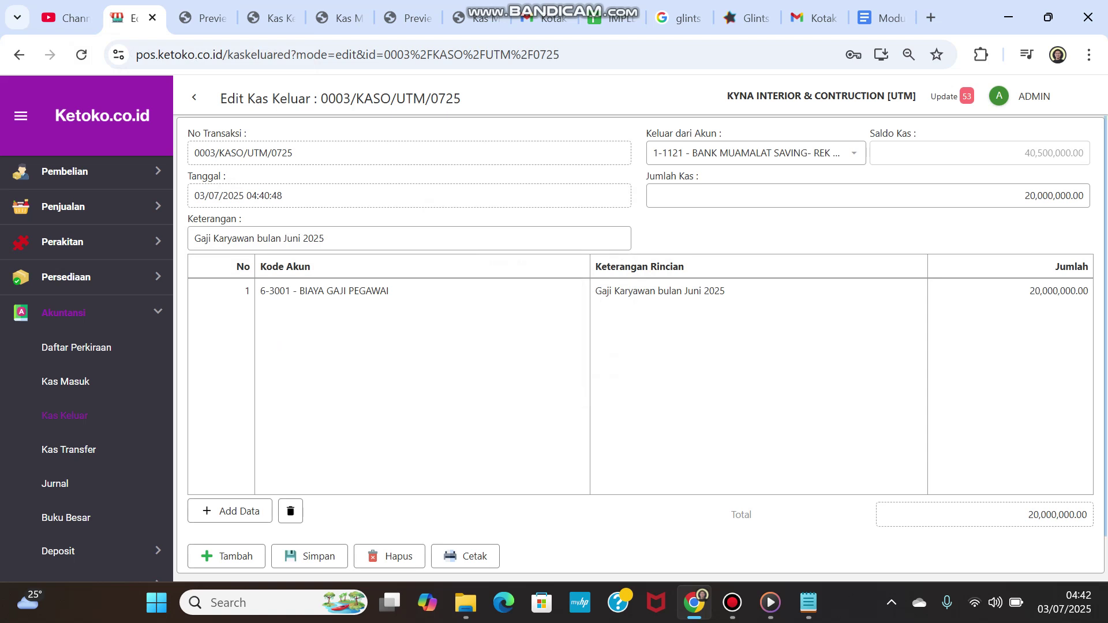